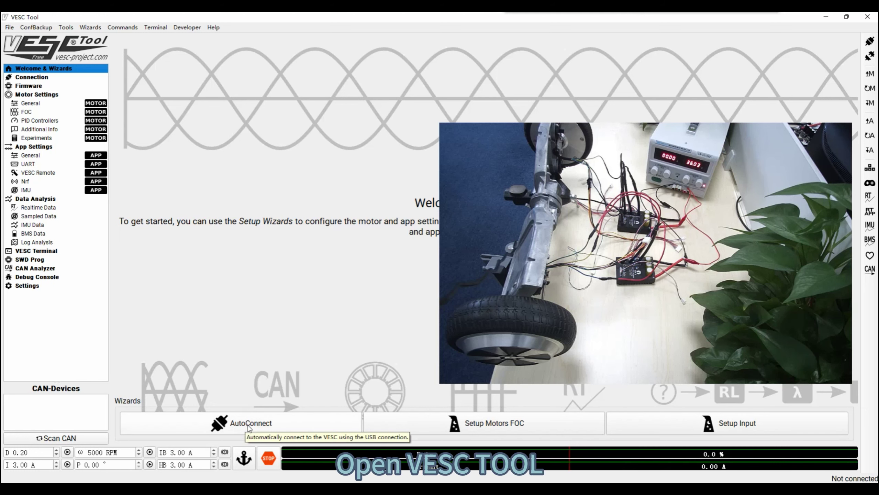
Step: Connect over USB to the controller on COM9 so the local motor and CAN device 21 appear
click(60, 411)
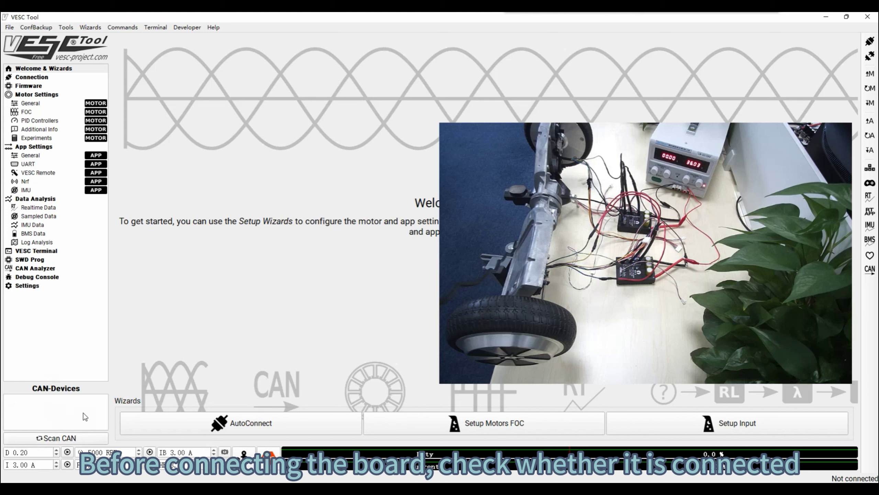
click(247, 423)
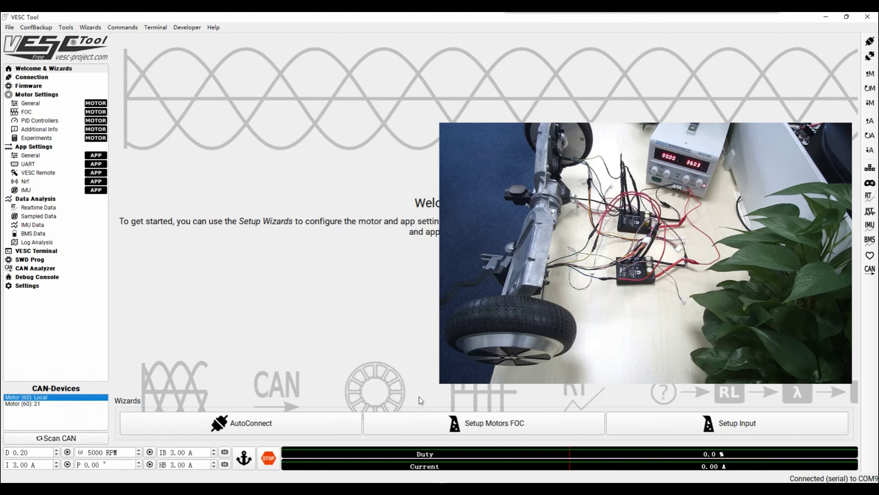
Step: Start the FOC detection wizard and choose the Large Outrunner motor size, accepting the warning
click(473, 427)
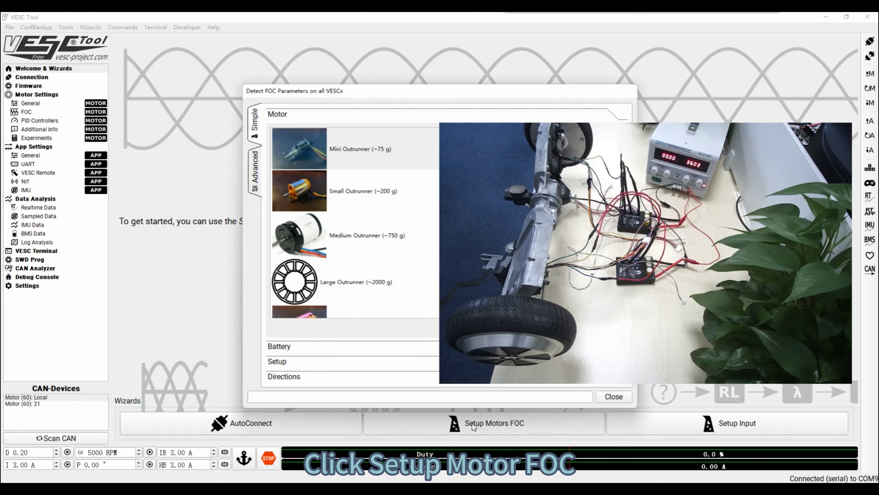
drag(433, 101, 232, 92)
click(208, 247)
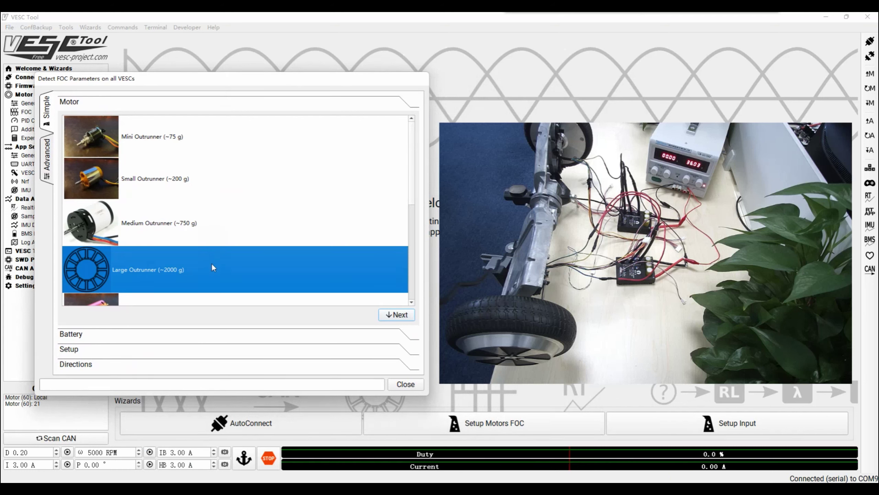
click(408, 319)
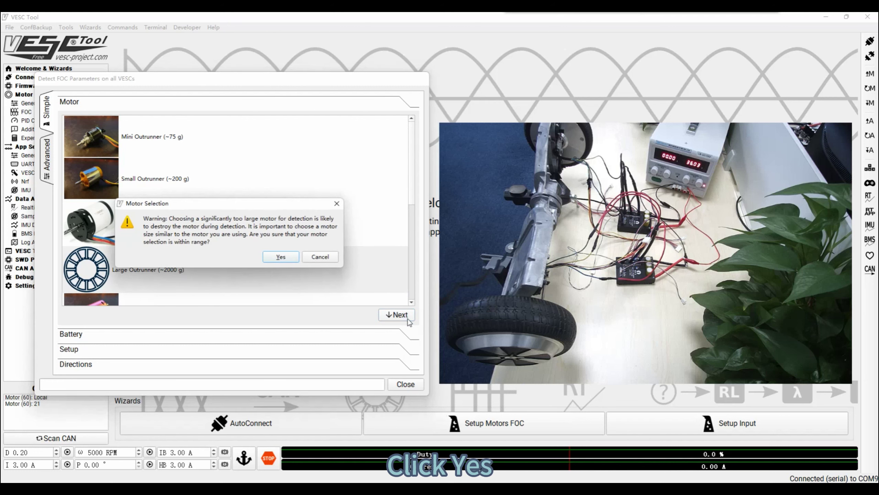
click(281, 257)
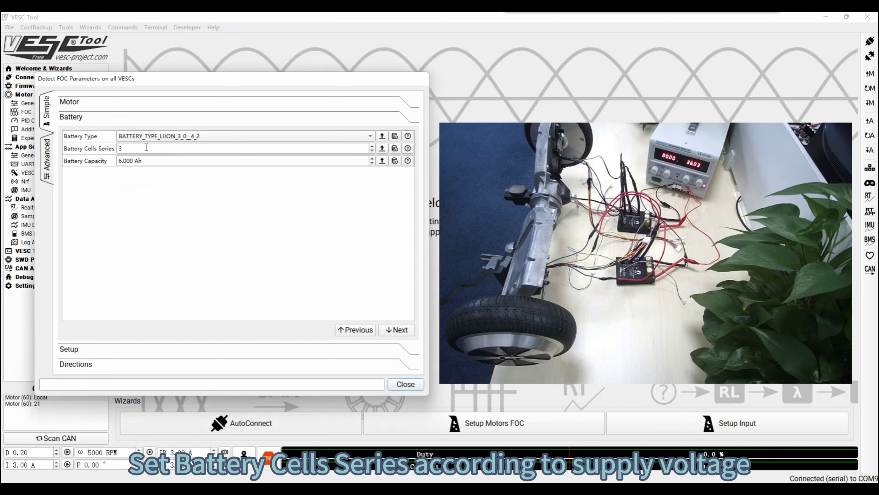
Step: Set battery cells in series to 9 and continue to the setup page
drag(147, 148, 69, 147)
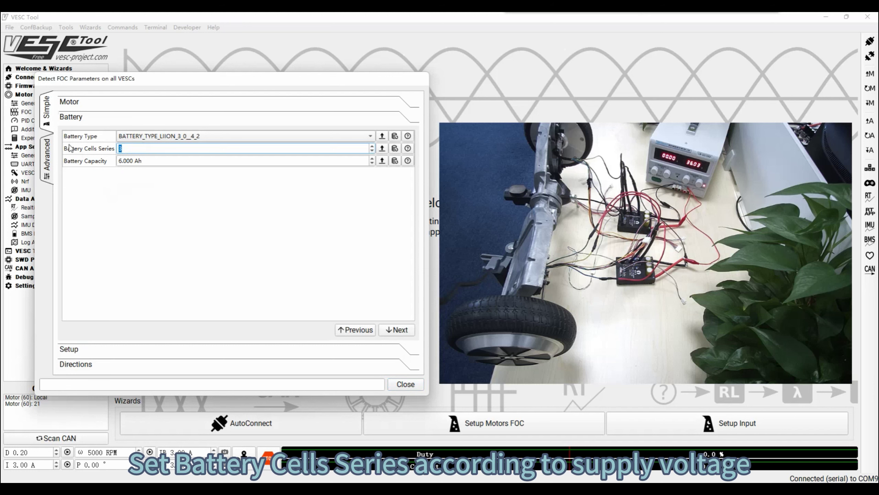
text(9)
click(213, 203)
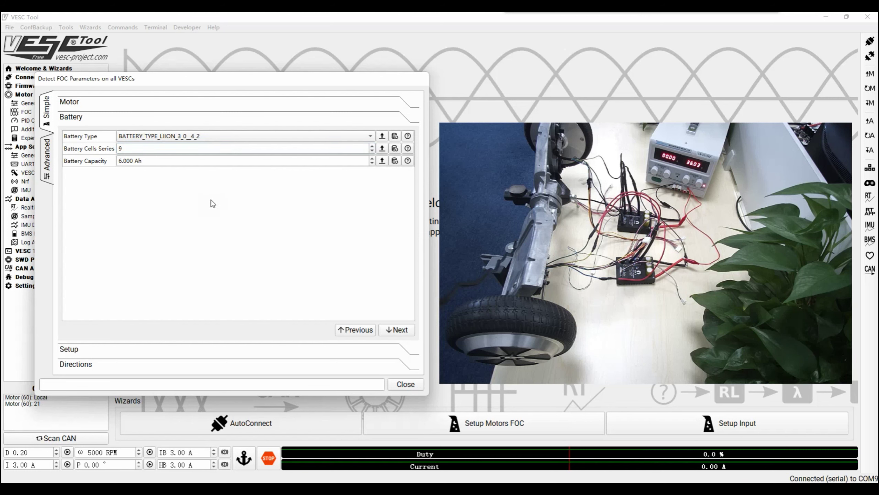
click(393, 331)
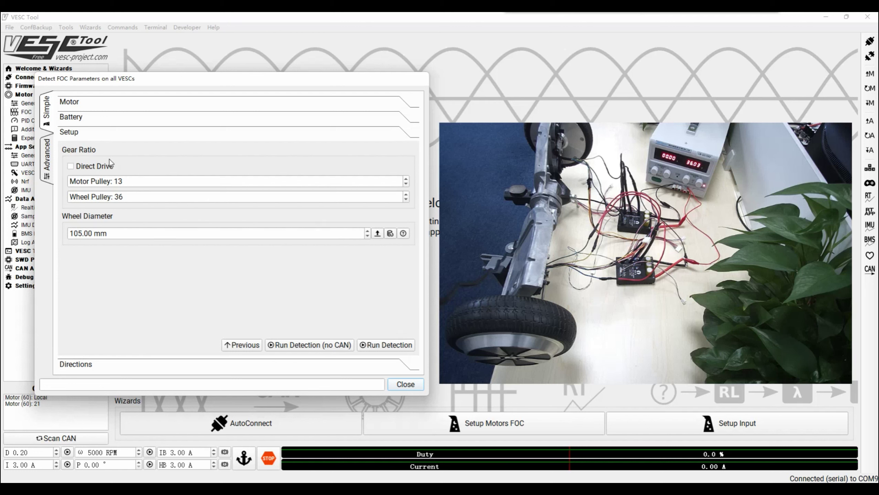
Step: Enable Direct Drive, keep the 105.00 mm wheel diameter, and run detection on all motors
click(75, 166)
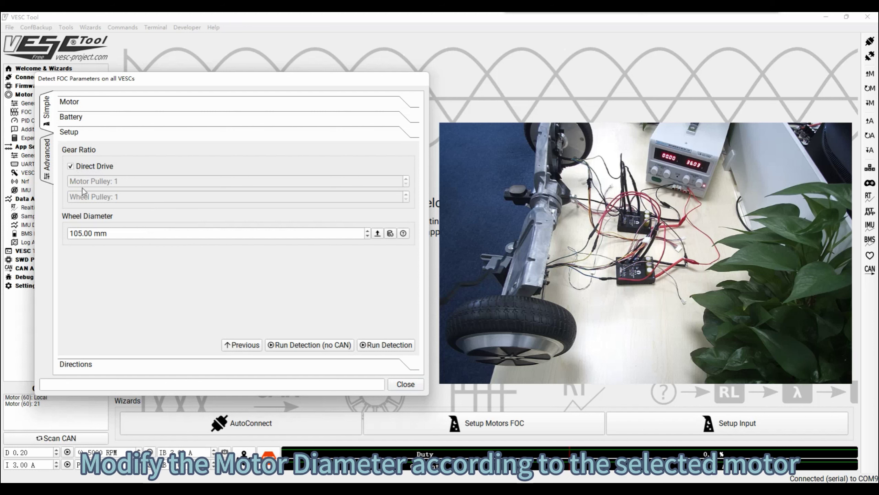
click(120, 234)
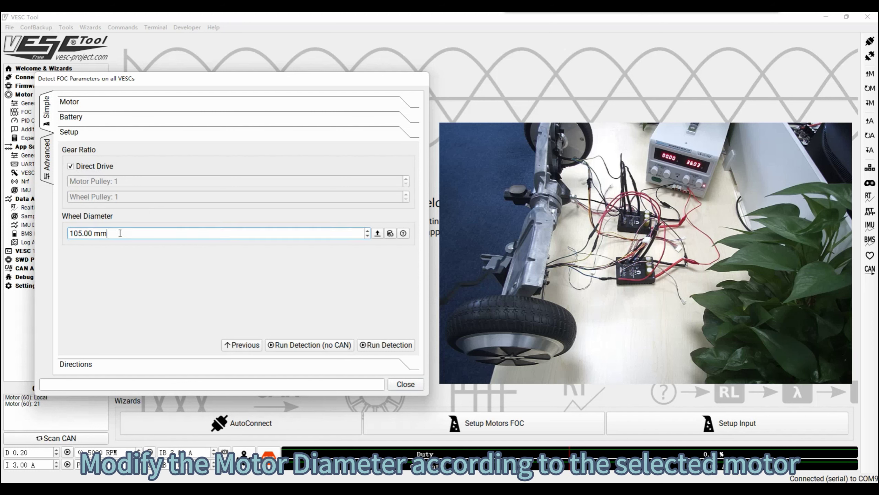
triple_click(120, 234)
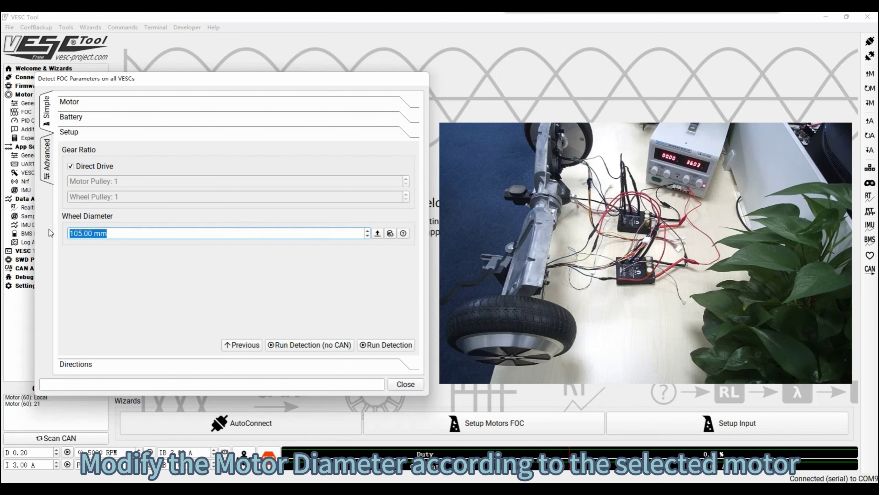
click(127, 232)
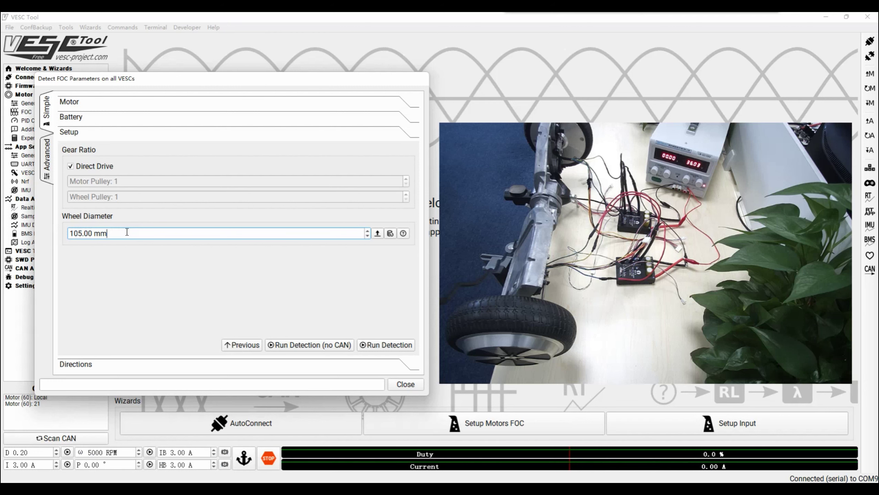
click(391, 346)
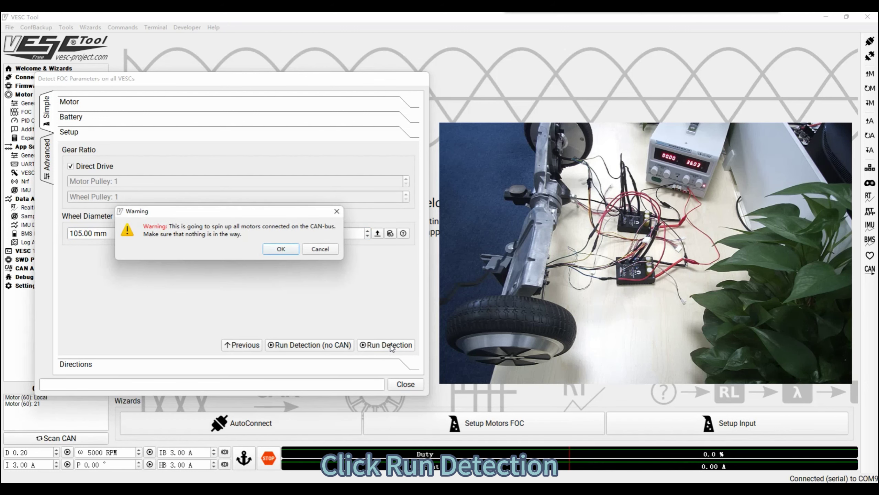
Step: Confirm the spin-up warning, let detection finish on both motors, and accept the FOC results
click(281, 250)
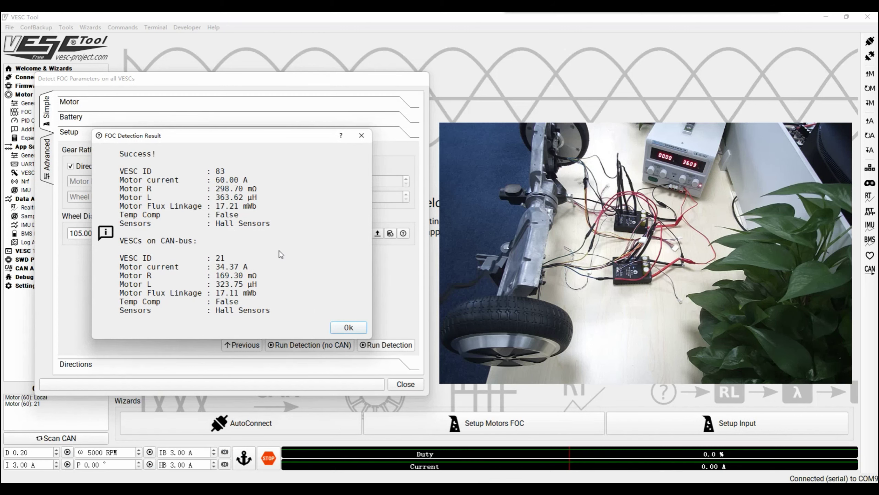
click(348, 327)
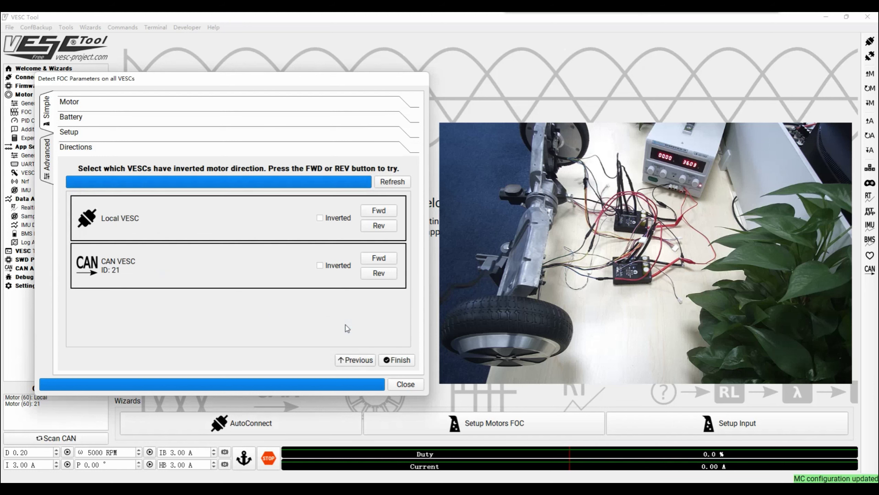
Step: Spin the local motor and CAN VESC 21 forward and reverse, leaving neither inverted
click(385, 212)
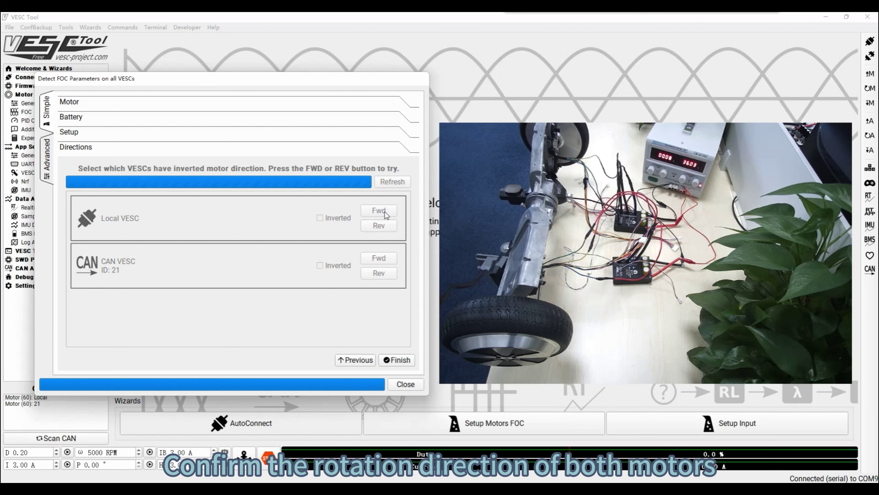
click(381, 228)
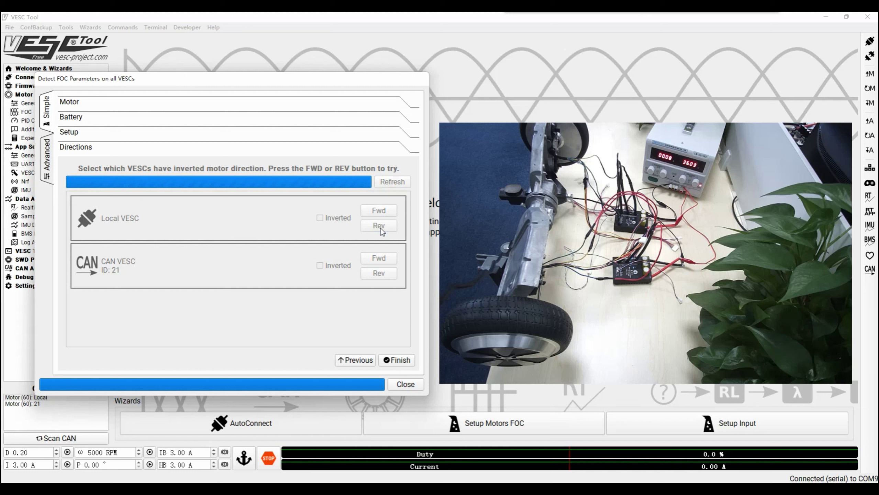
click(381, 260)
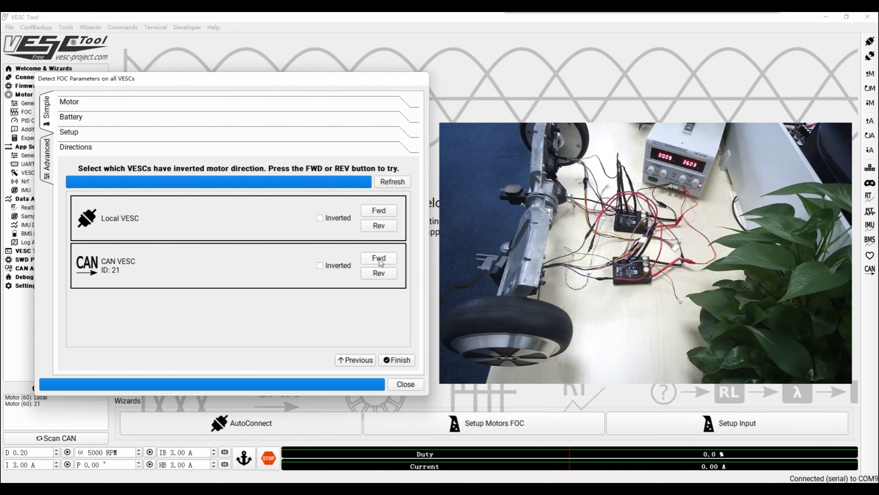
click(380, 275)
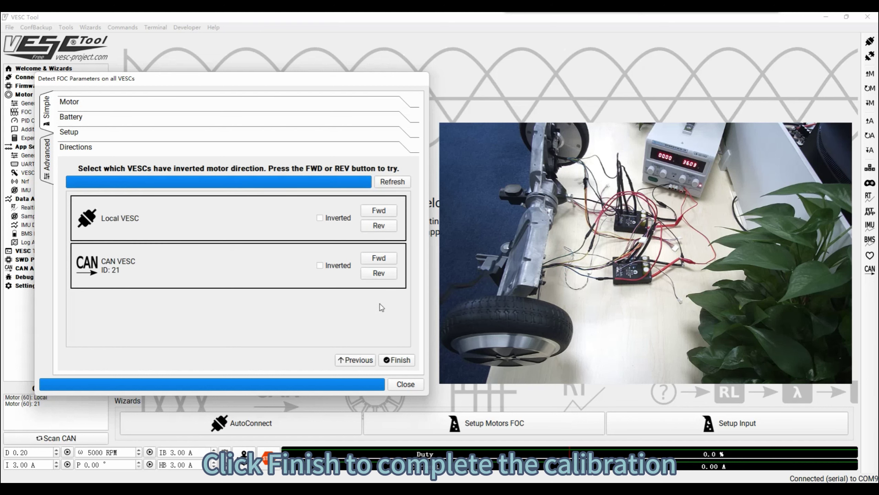
Step: Finish the wizard and go to the Motor Settings General current settings
click(396, 362)
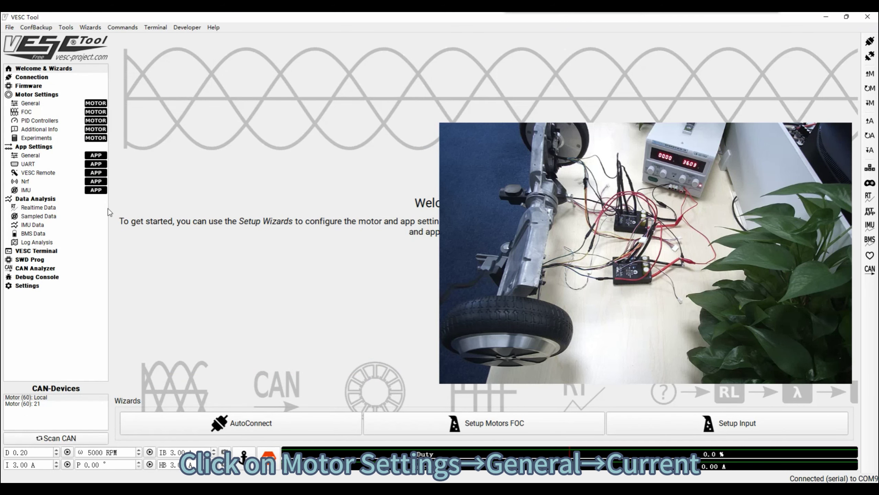
click(44, 96)
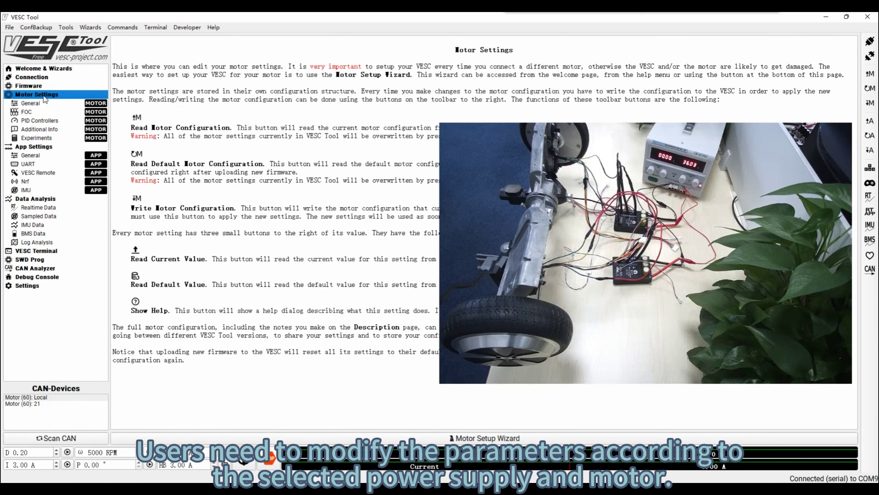
click(41, 105)
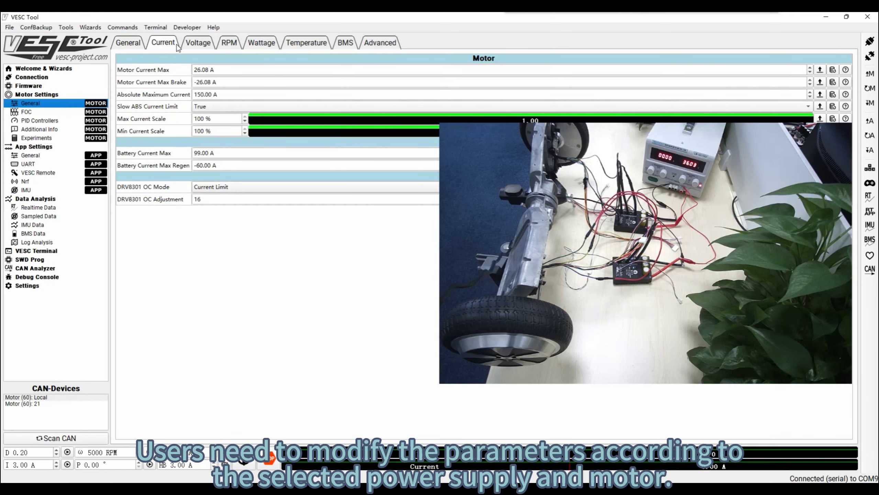
Step: Set motor current max 8 A, brake 0 A, absolute max 12 A, regen 0 A, and write the configuration
drag(210, 70, 180, 71)
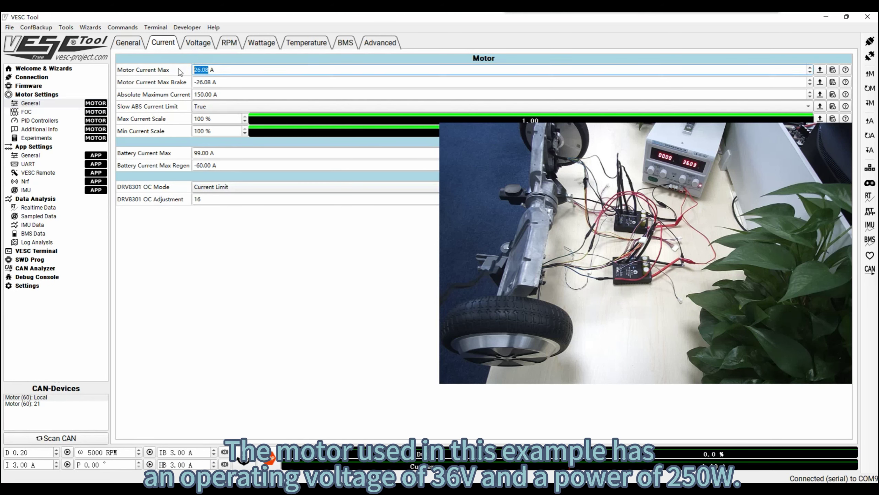
text(8)
drag(211, 82, 186, 84)
text(0)
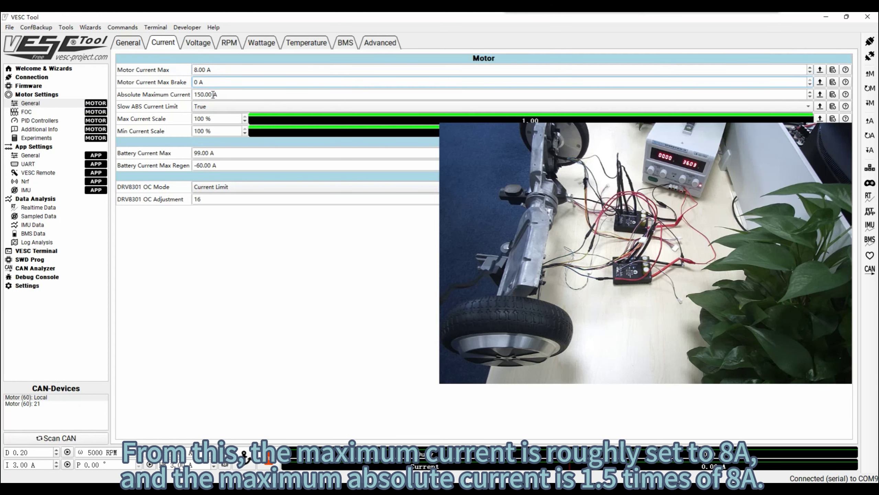
drag(212, 94, 174, 94)
text(12)
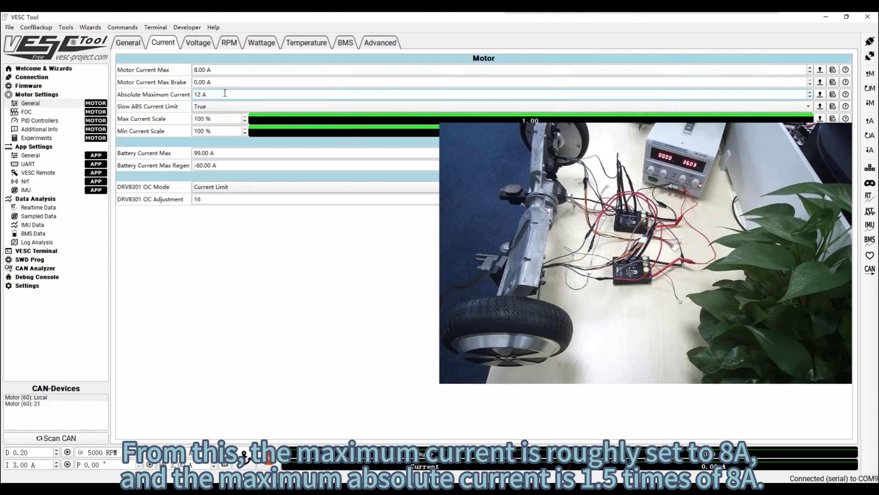
click(173, 166)
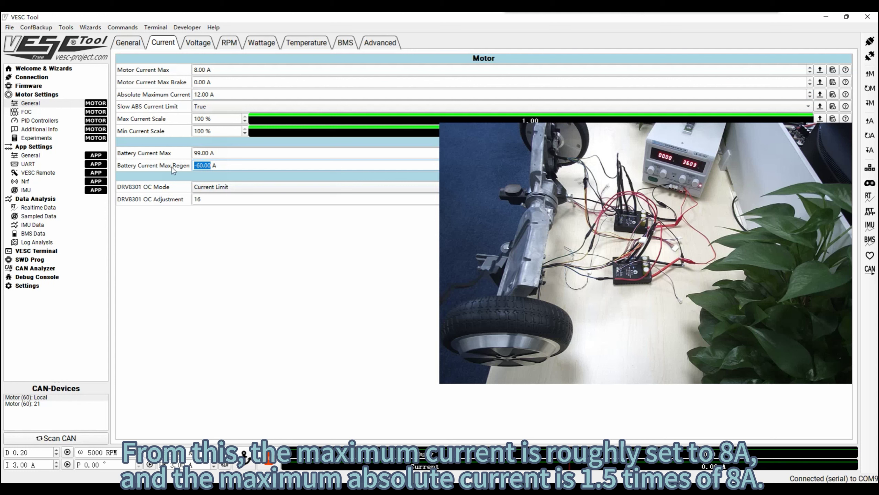
text(0)
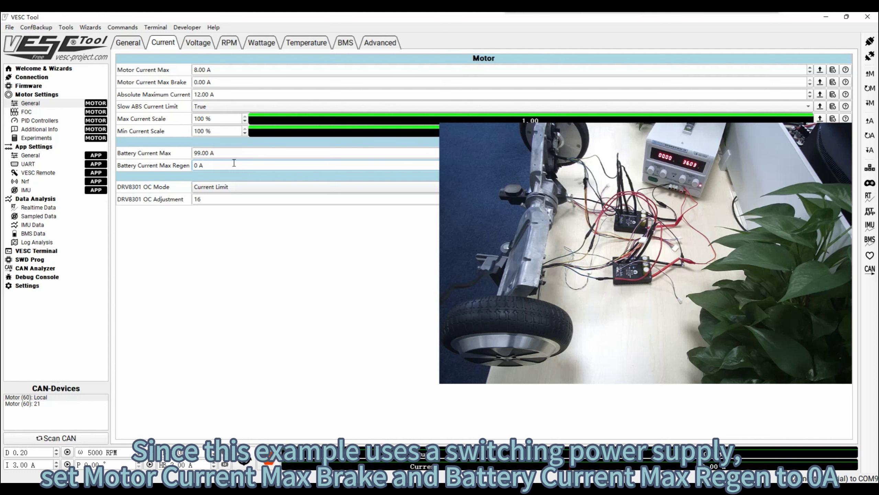
click(870, 104)
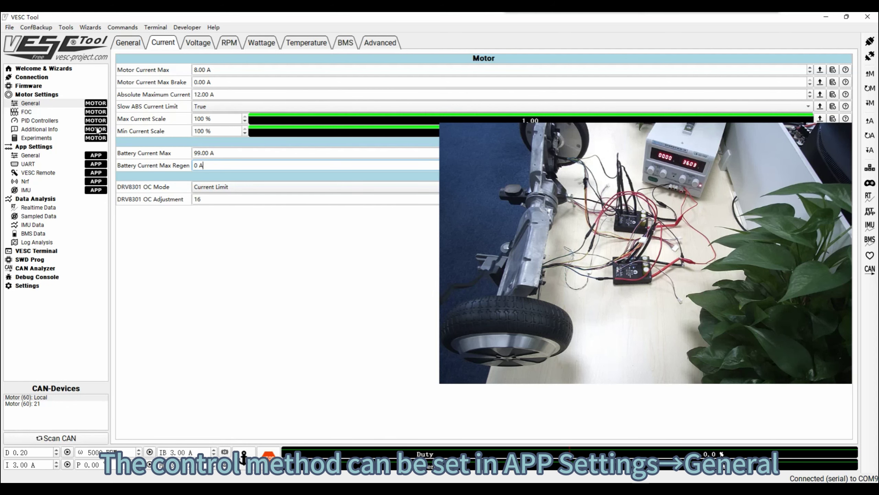
Step: Set App to Use to UART on the App Settings General page
click(57, 149)
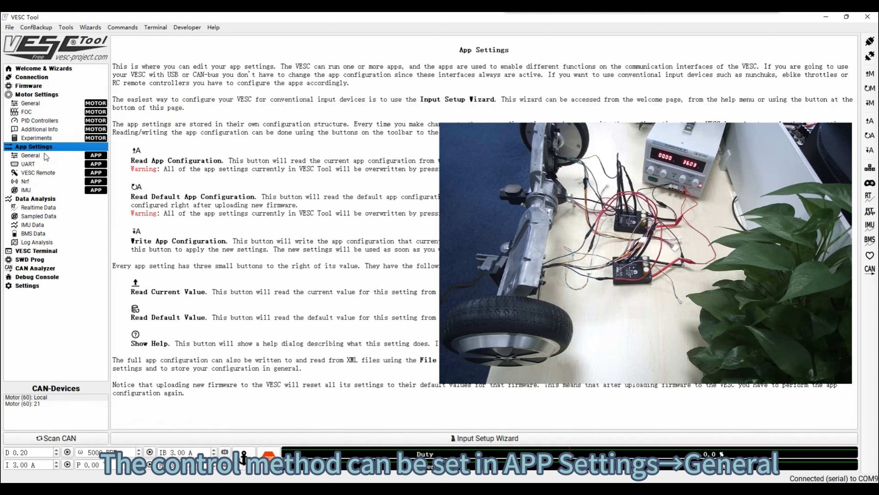
click(31, 156)
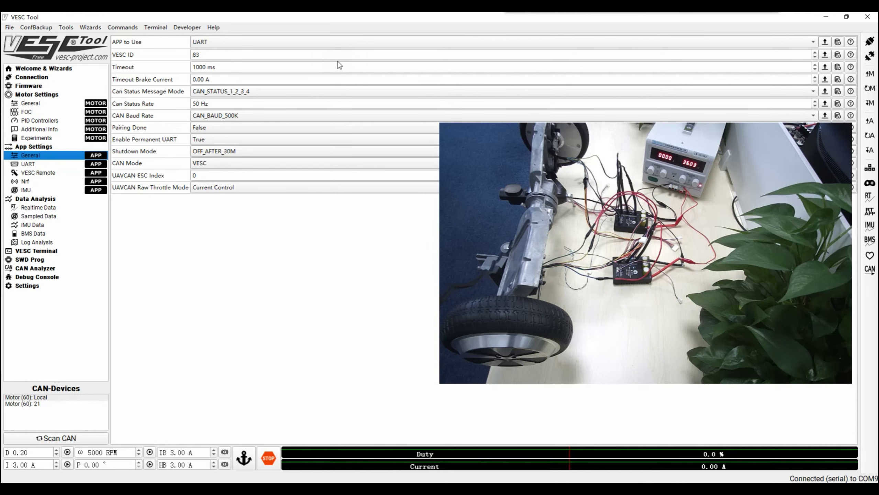
click(305, 47)
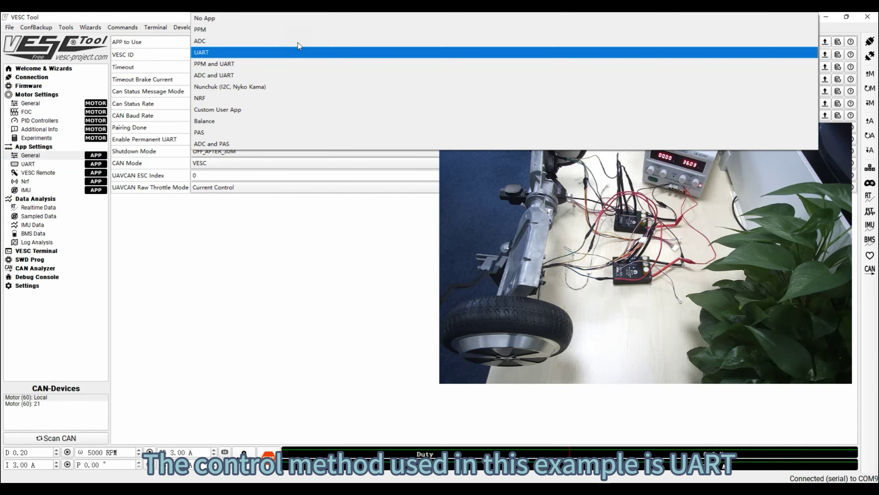
click(263, 55)
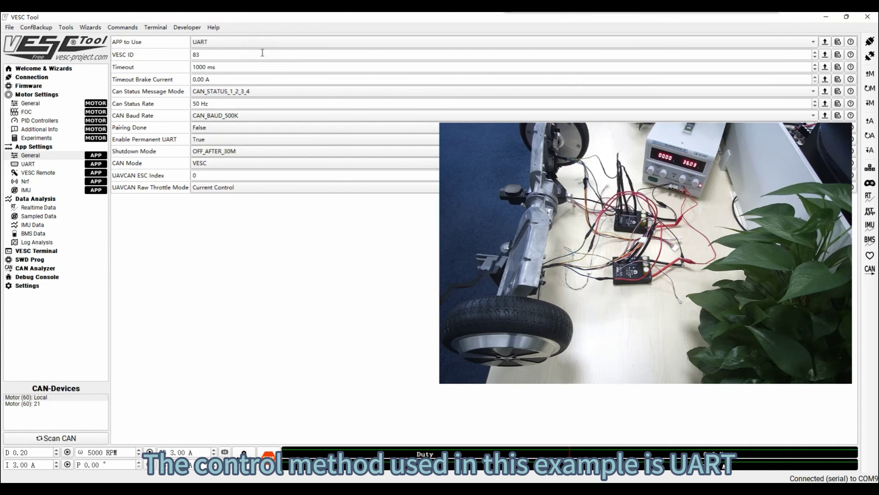